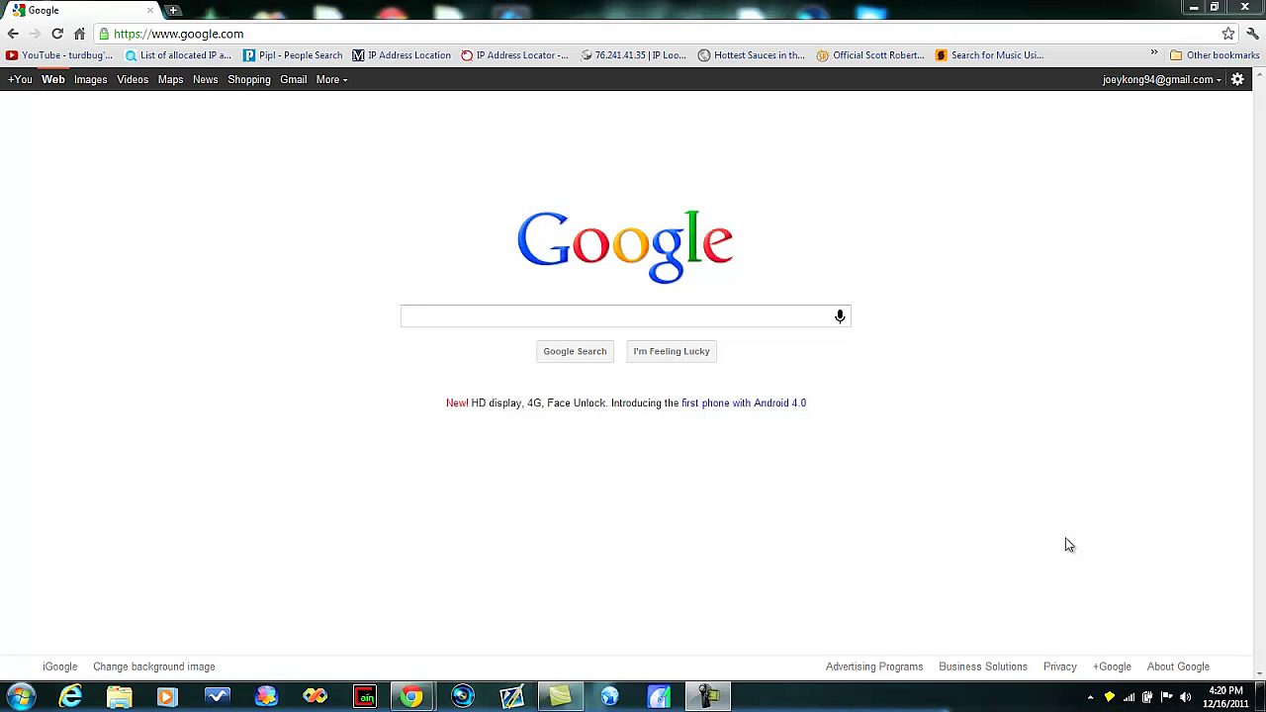
- Search Google for "speed bit" and open the SPEEDbit Video Accelerator website
click(737, 310)
text(s)
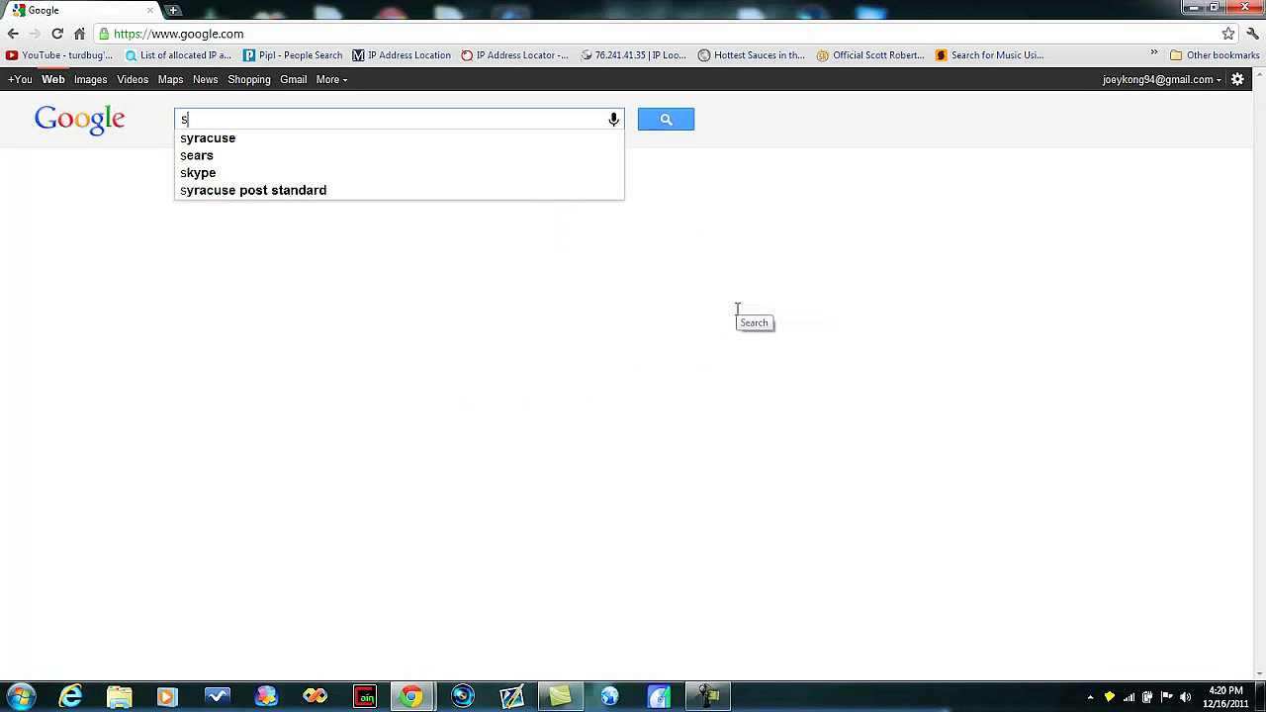
text(peed)
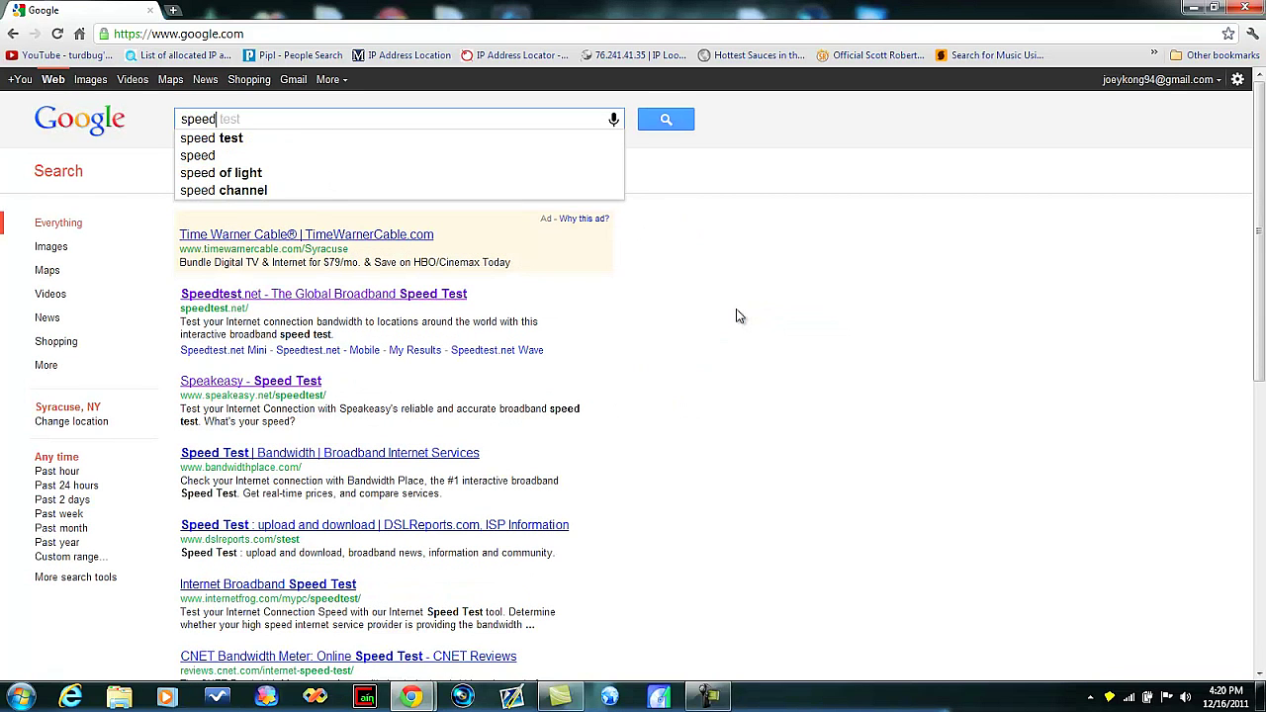
text( bit)
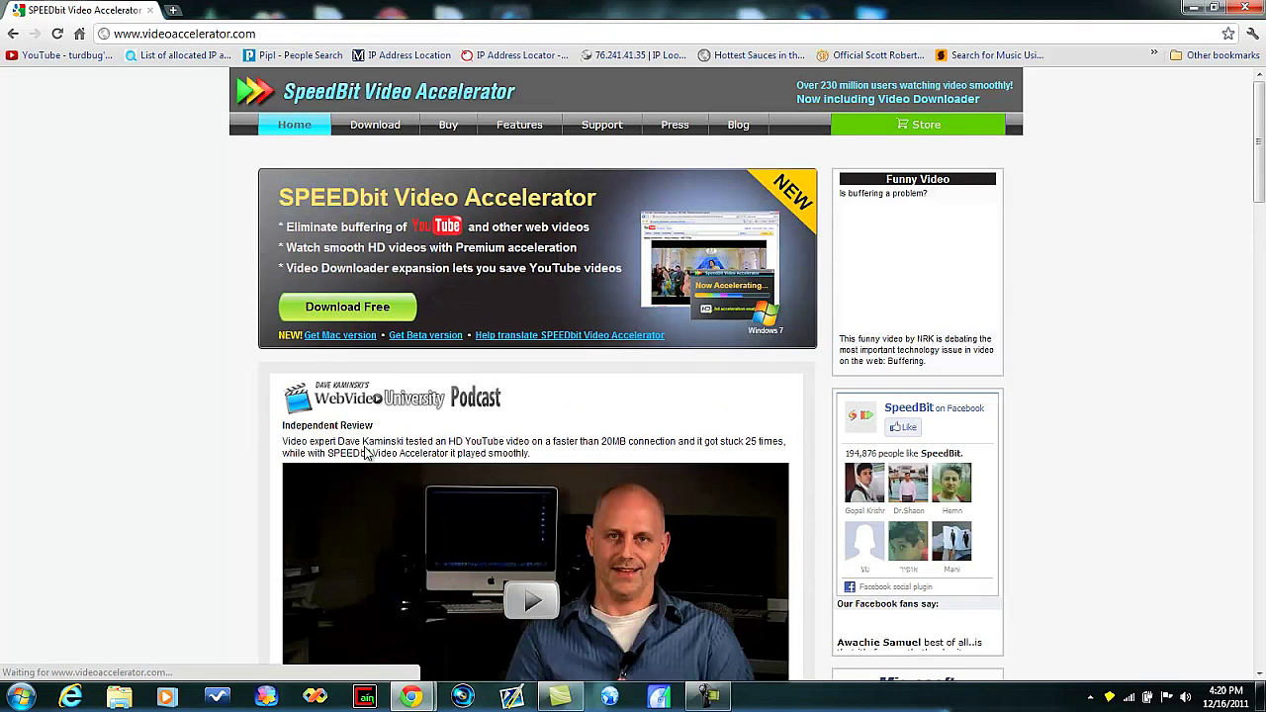
- Look through the SPEEDbit Video Accelerator home page and open the site's Download page
scroll(212, 409, down, 5)
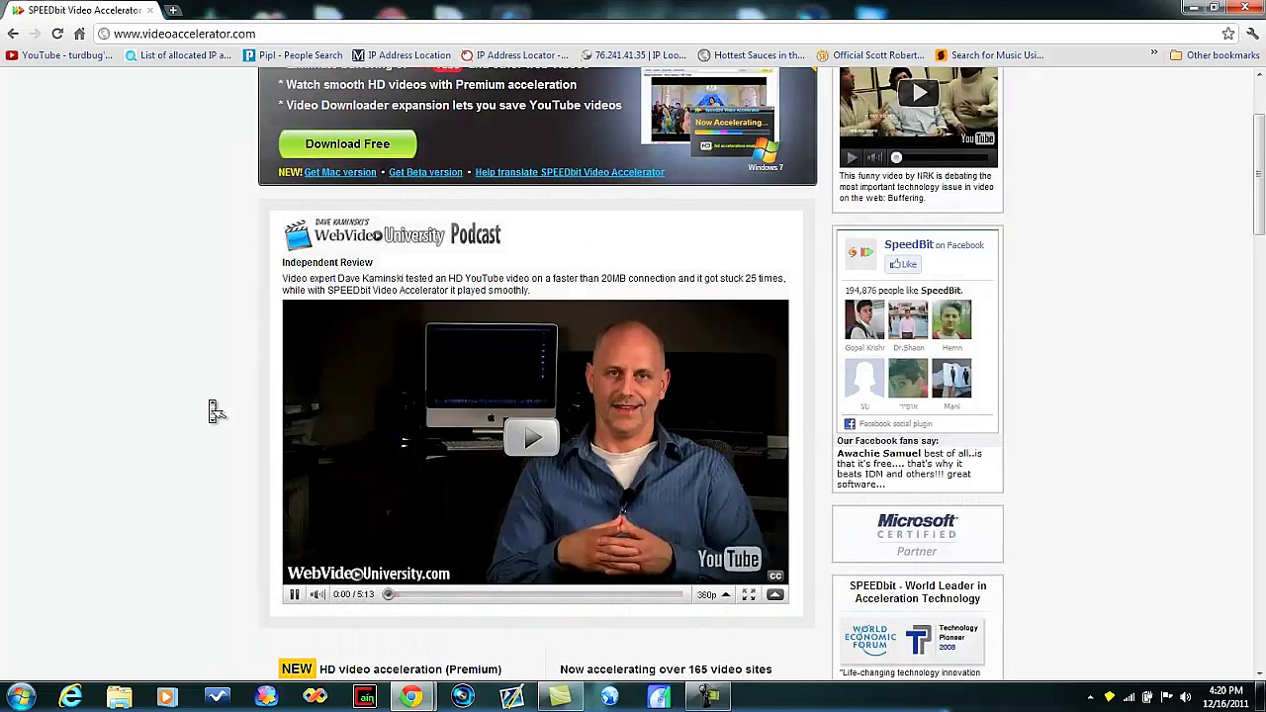
scroll(212, 409, down, 10)
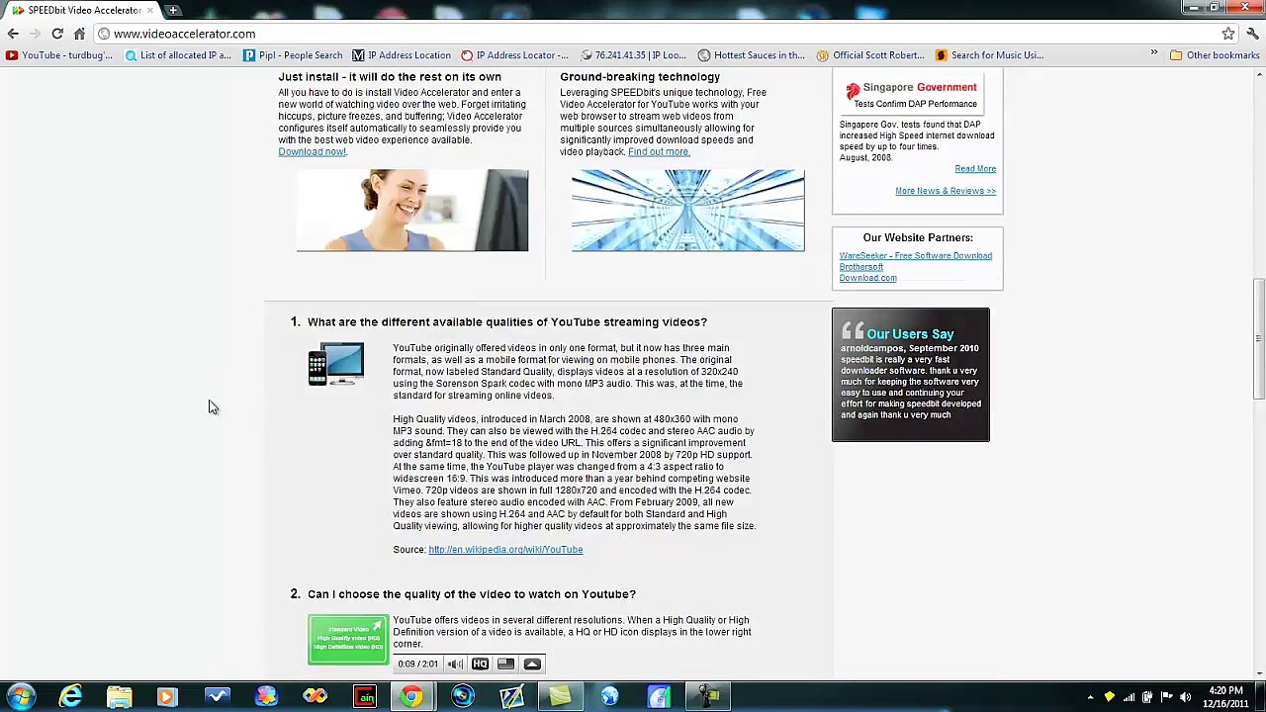
scroll(214, 411, down, 5)
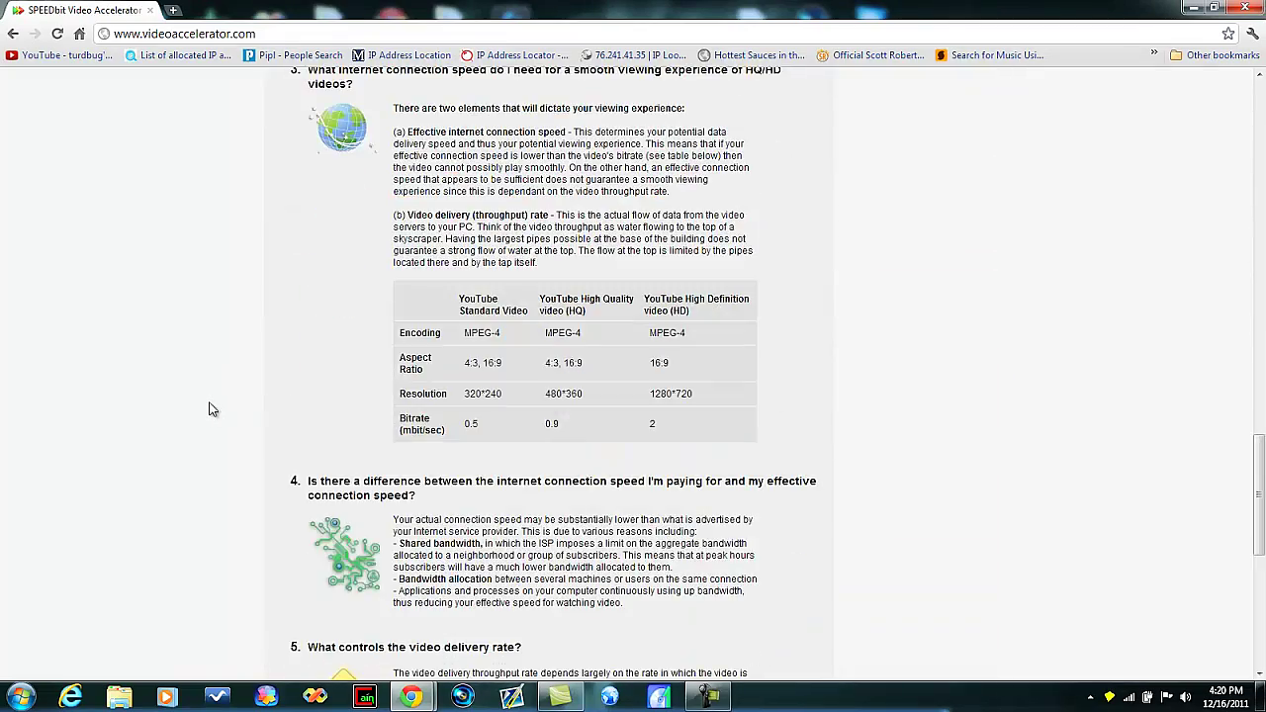
scroll(212, 409, down, 6)
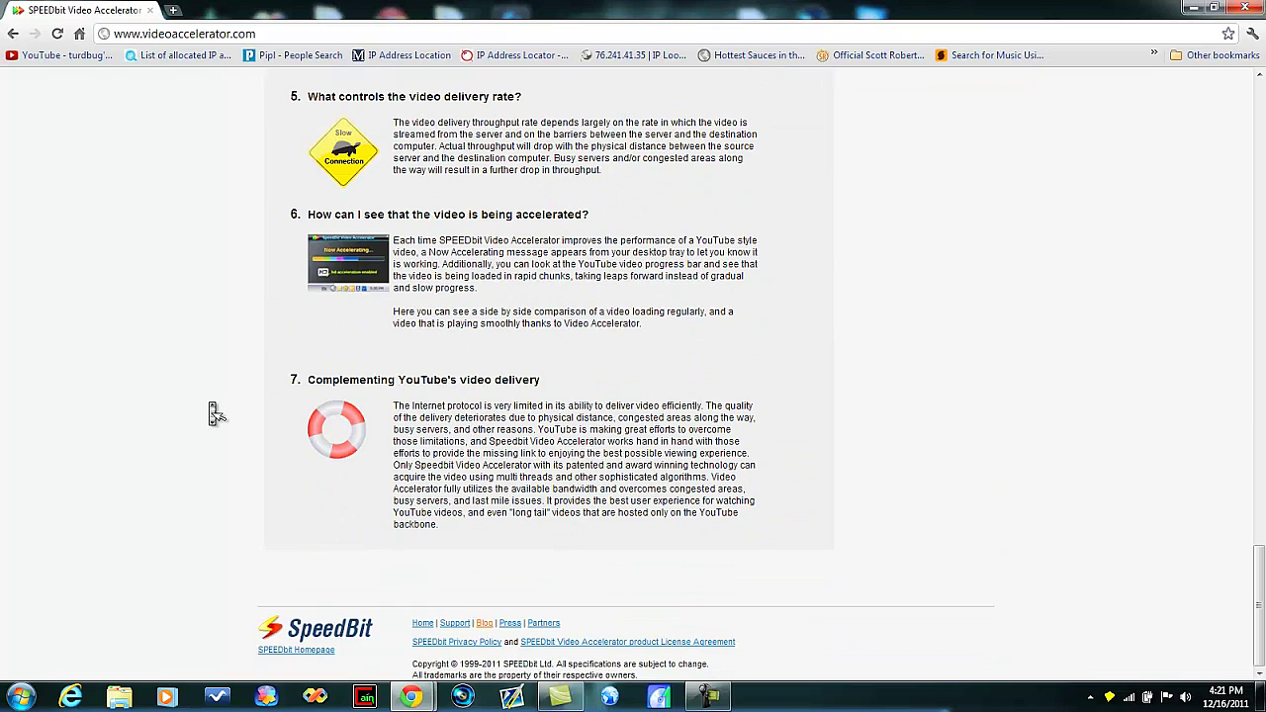
key(Home)
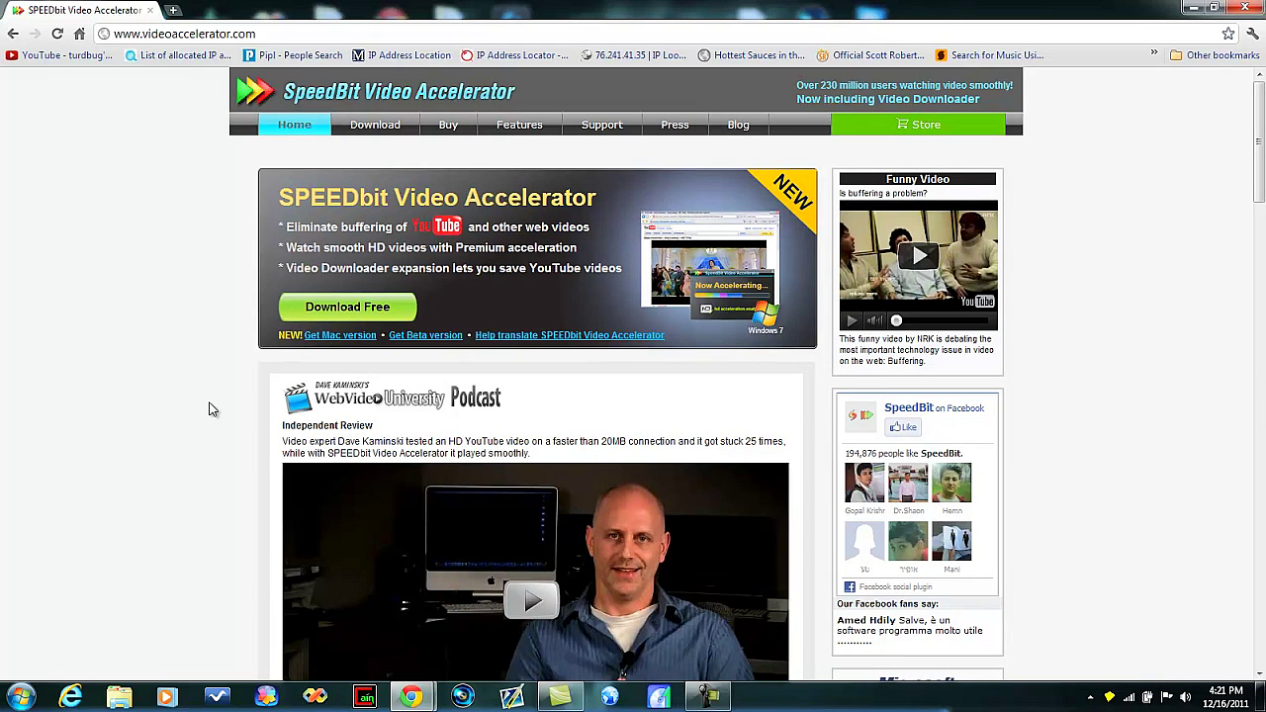
click(375, 124)
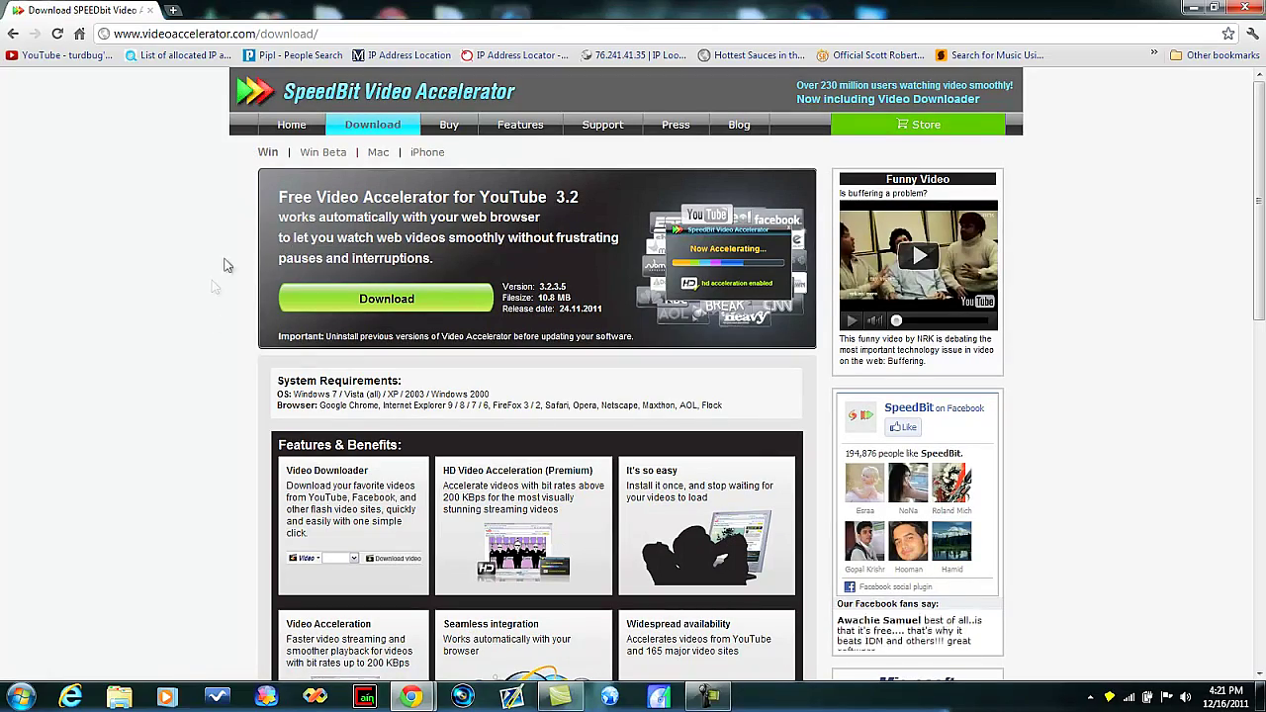
- Download Free Video Accelerator for YouTube 3.2 for Windows and keep the va32.exe file
scroll(204, 358, down, 2)
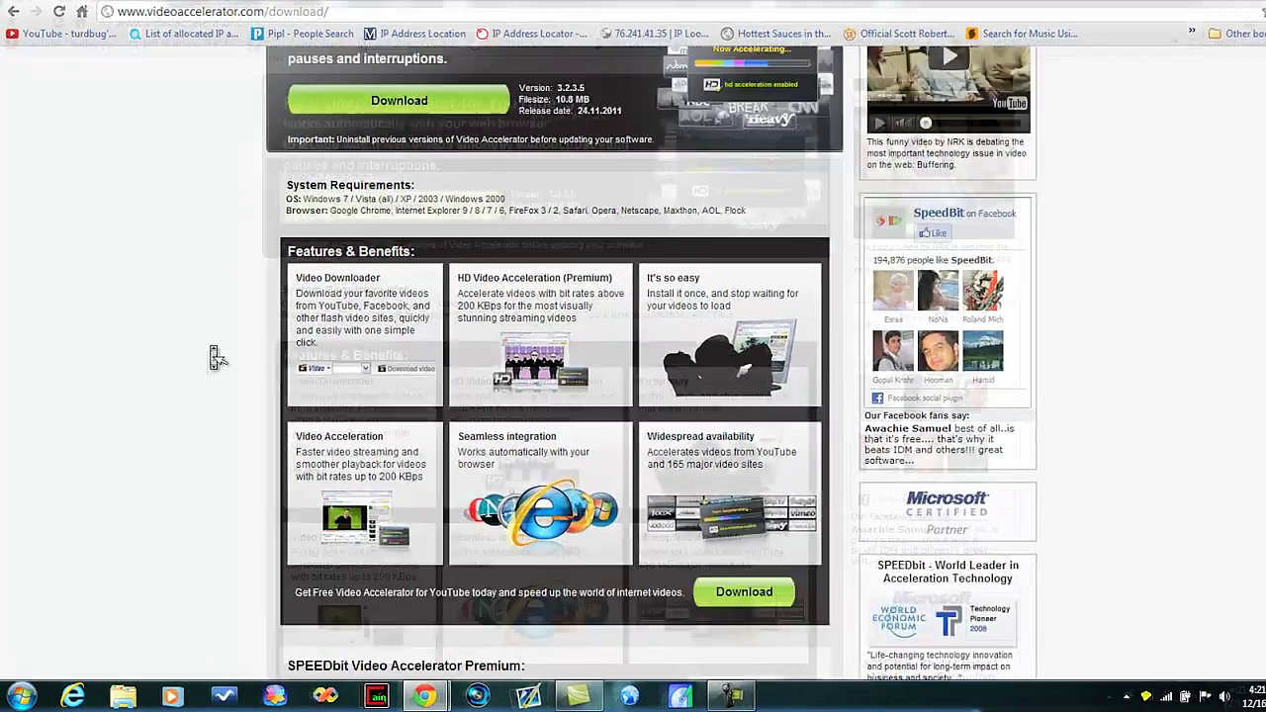
scroll(217, 358, down, 3)
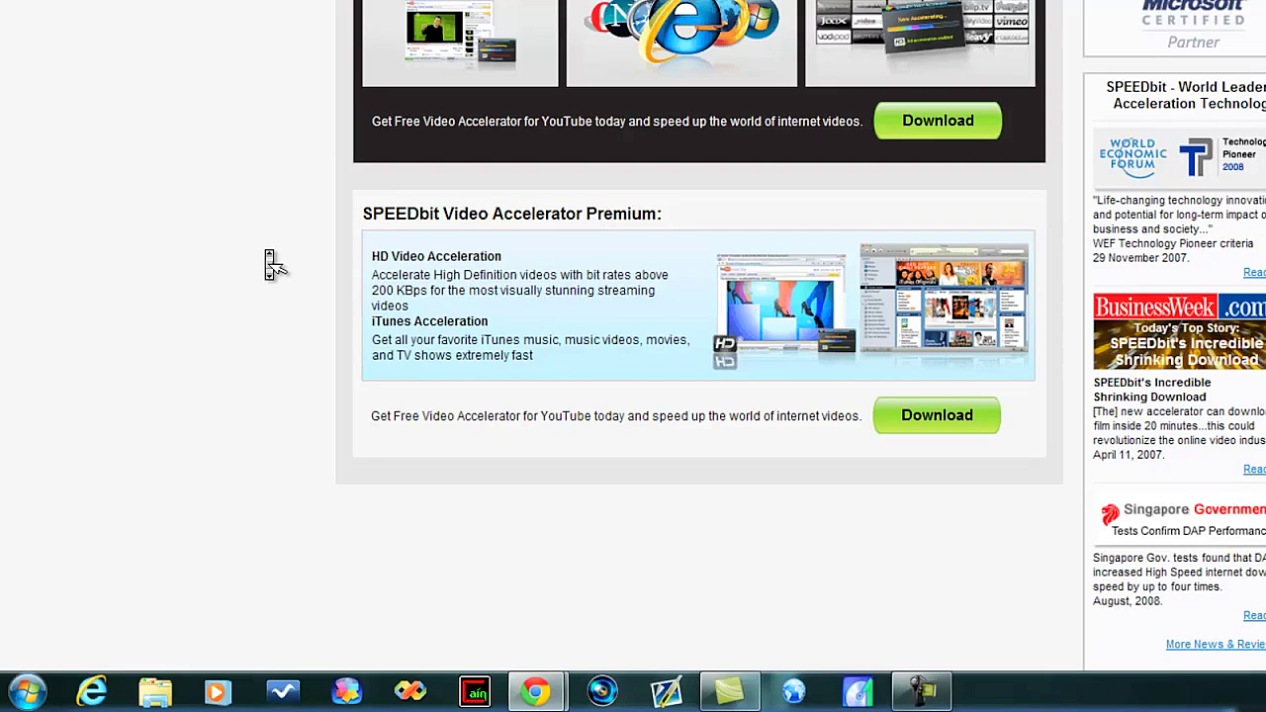
scroll(274, 265, up, 7)
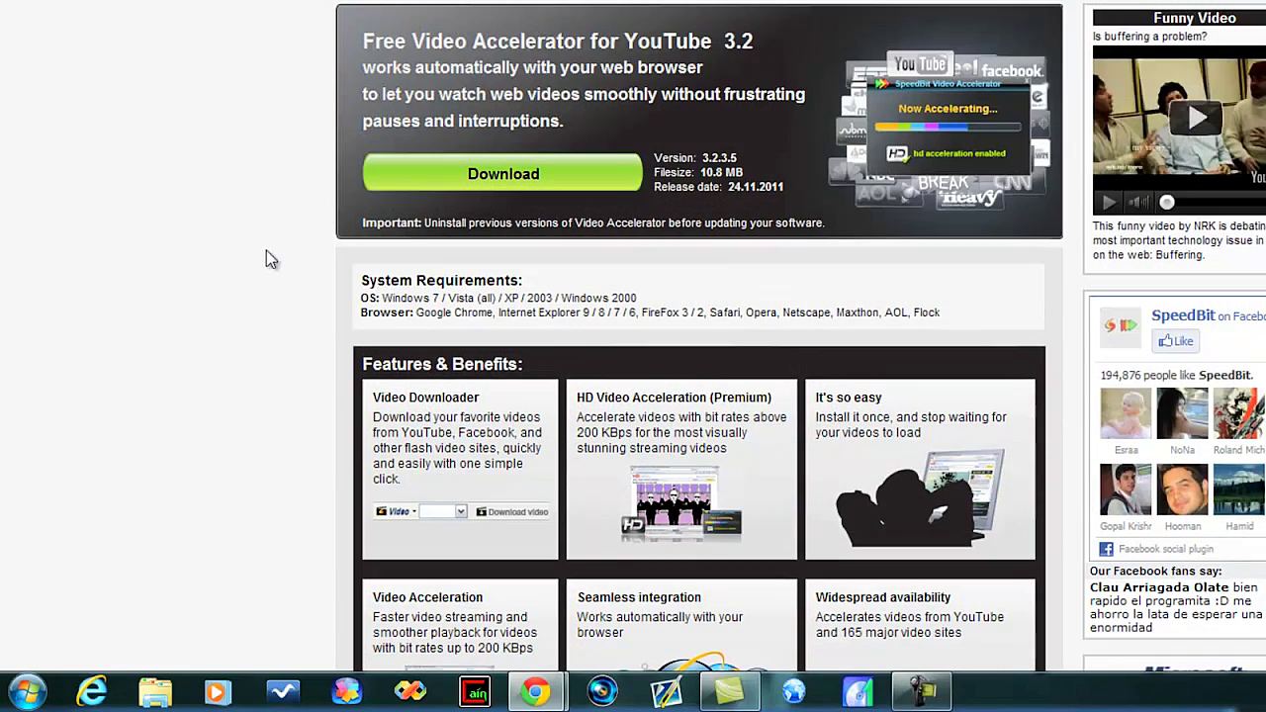
click(463, 178)
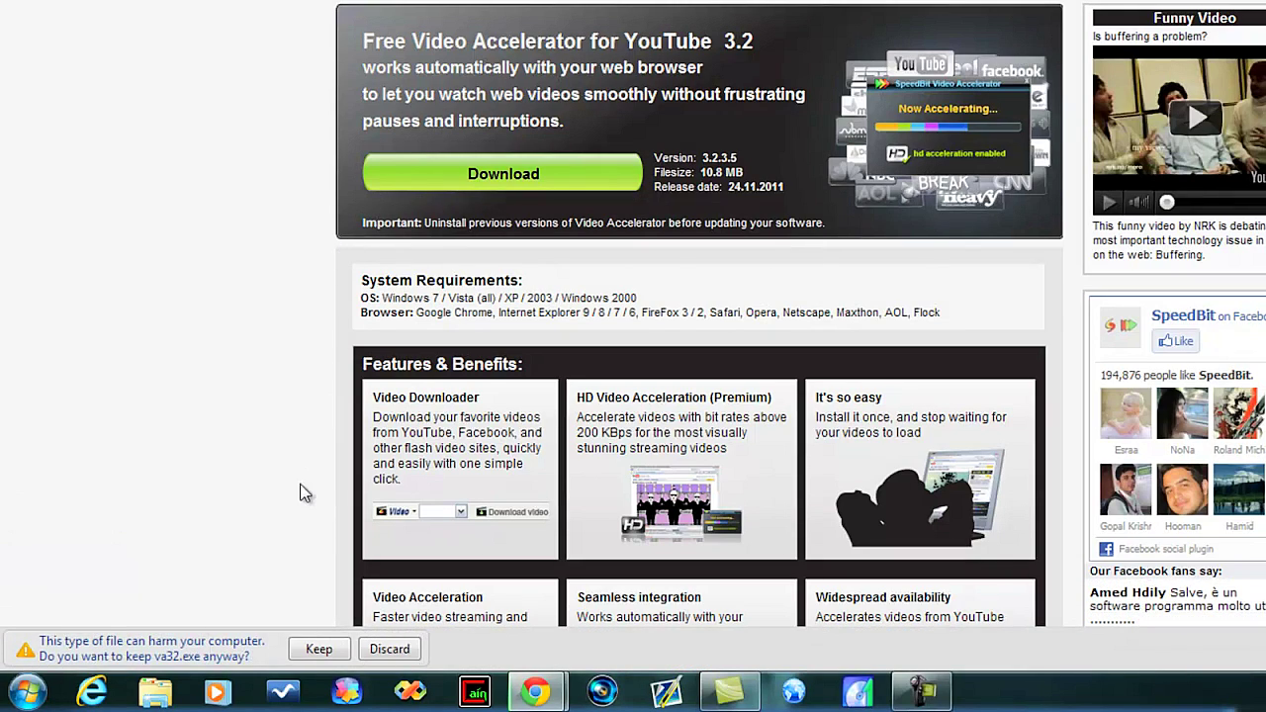
click(318, 649)
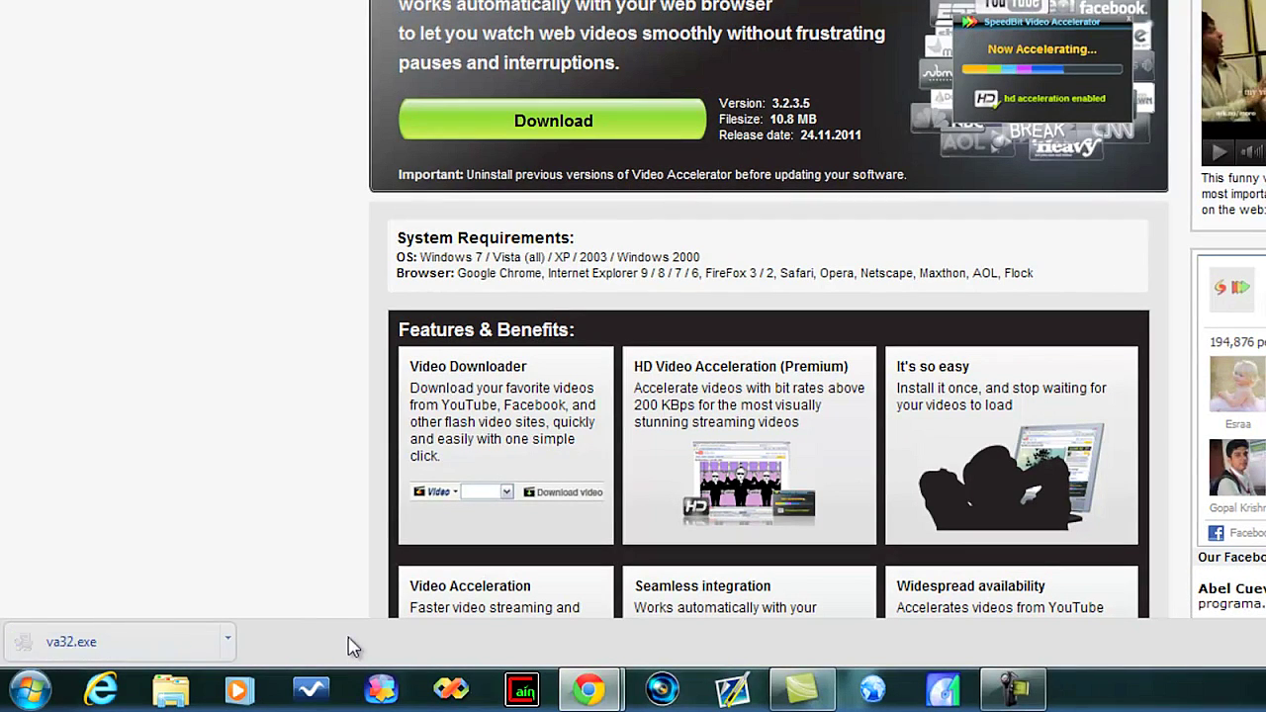
- Run the downloaded va32.exe installer and continue the setup with the free Ask Toolbar option disabled
click(107, 649)
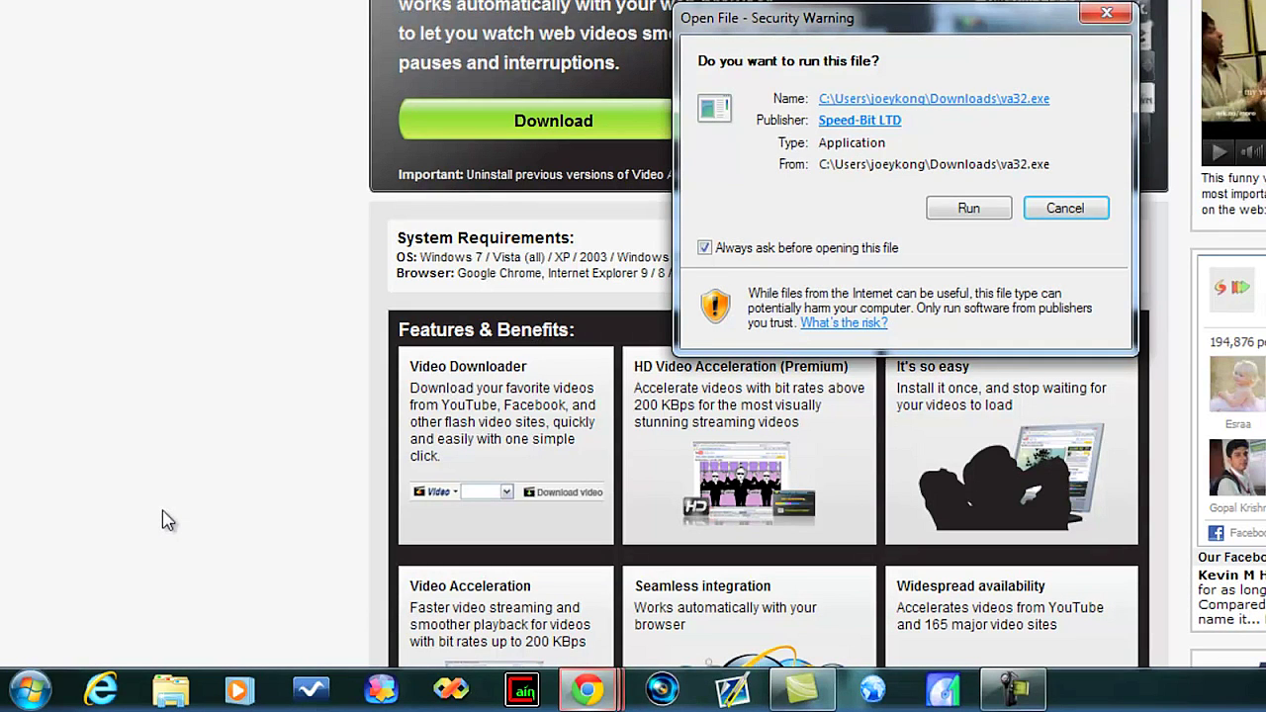
click(952, 212)
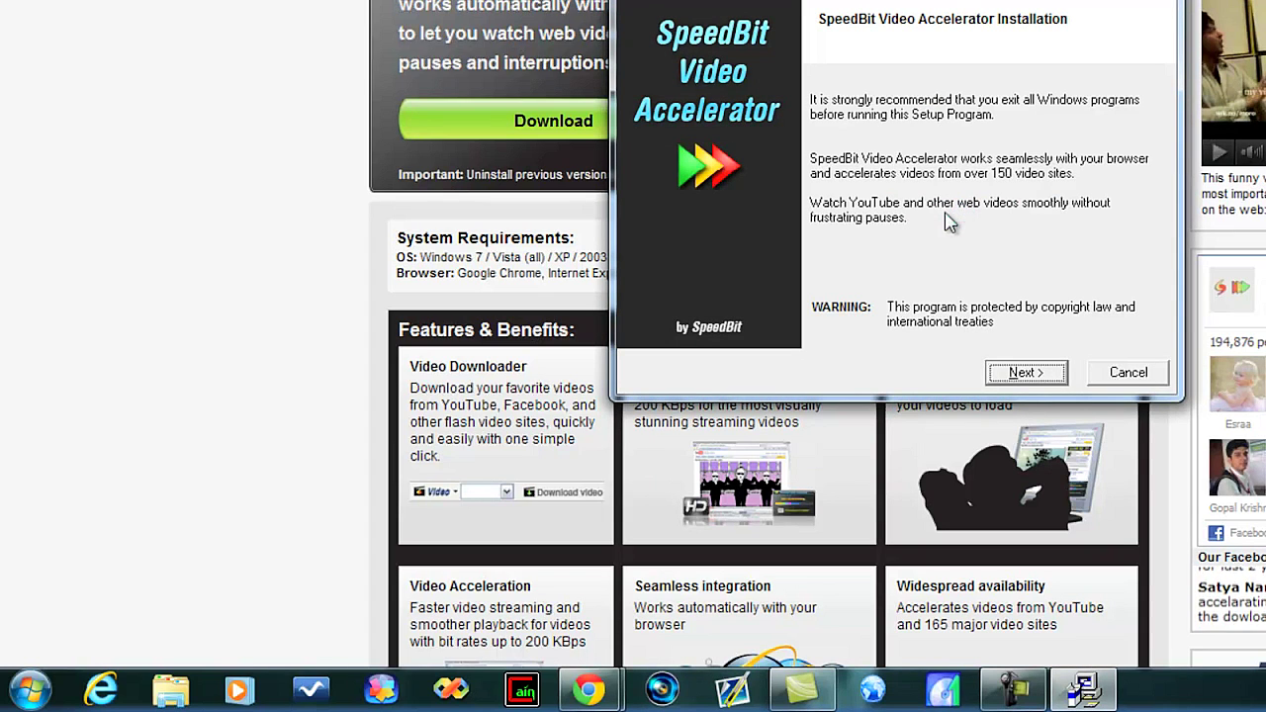
click(1011, 376)
click(1012, 375)
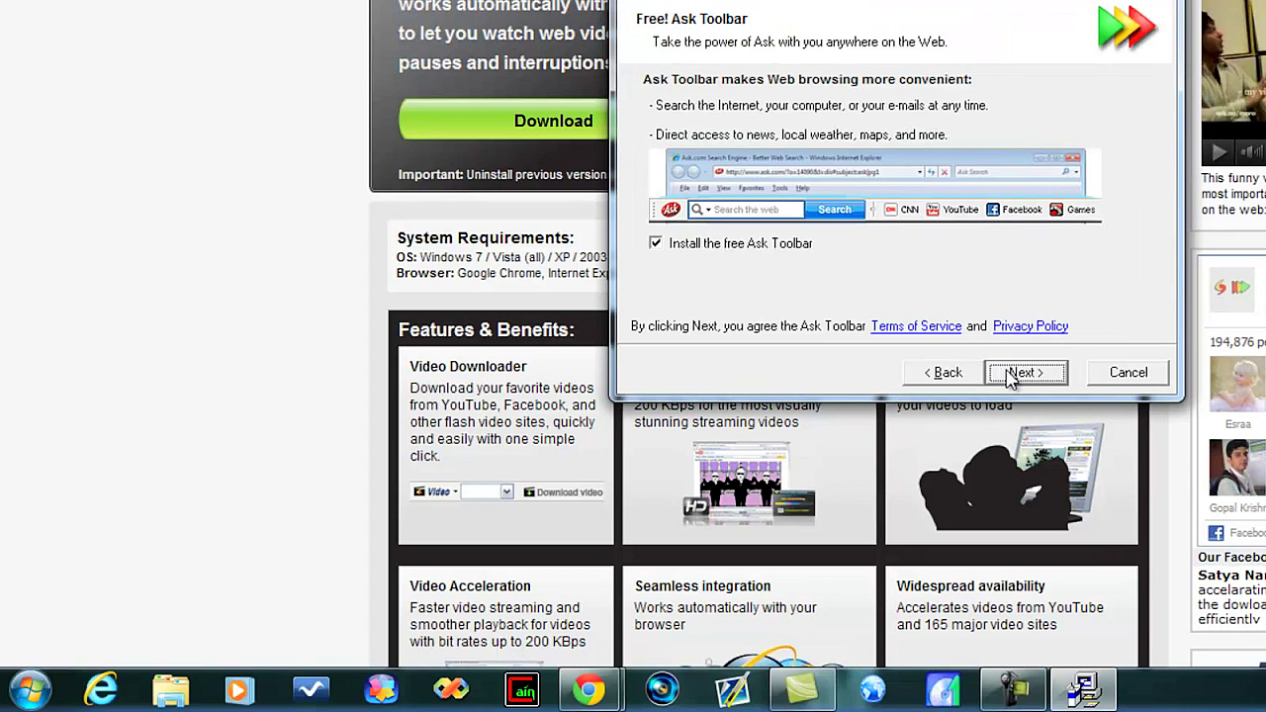
click(657, 244)
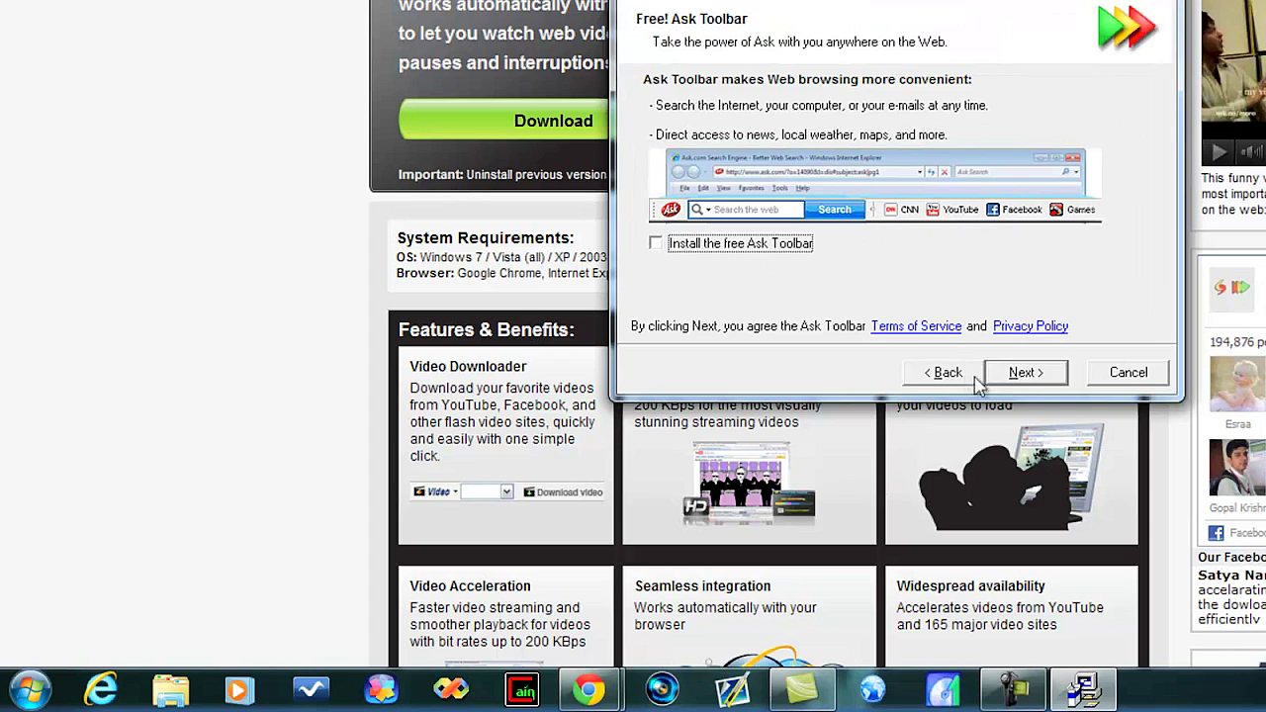
click(1020, 381)
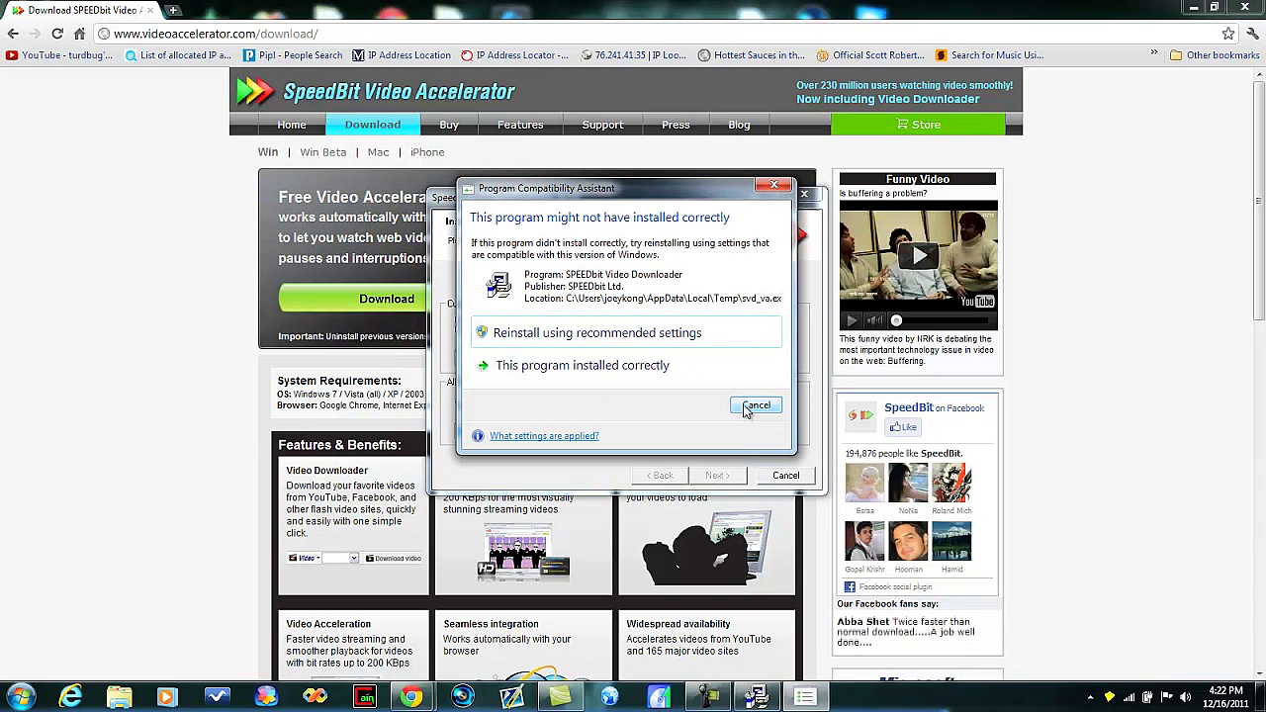
- Skip the e-mail registration in the setup and dismiss the Program Compatibility Assistant dialogs
click(748, 411)
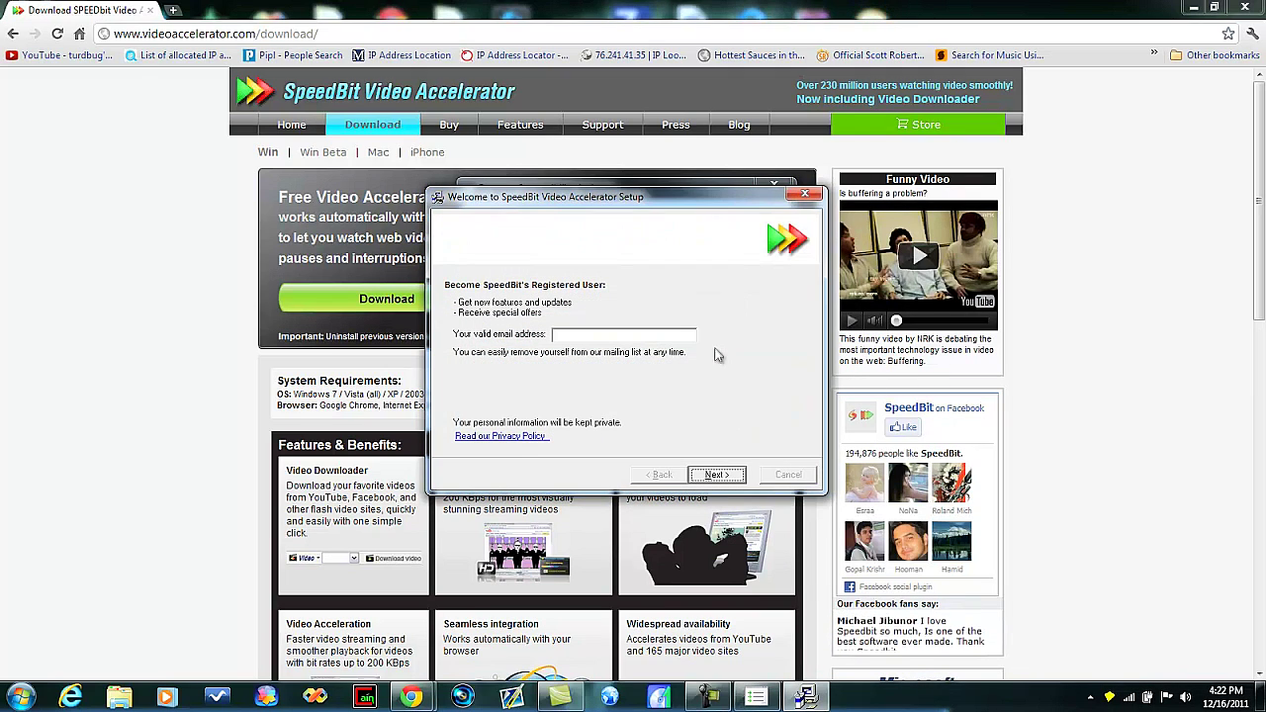
click(732, 476)
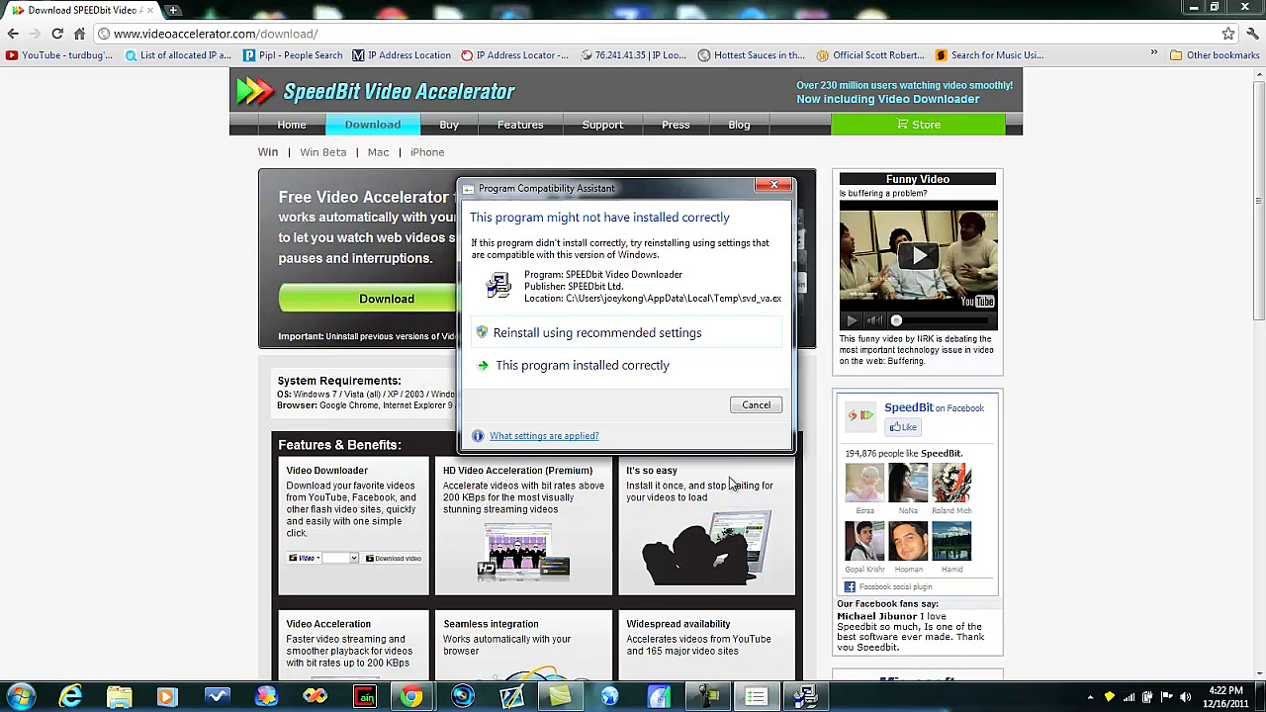
click(756, 404)
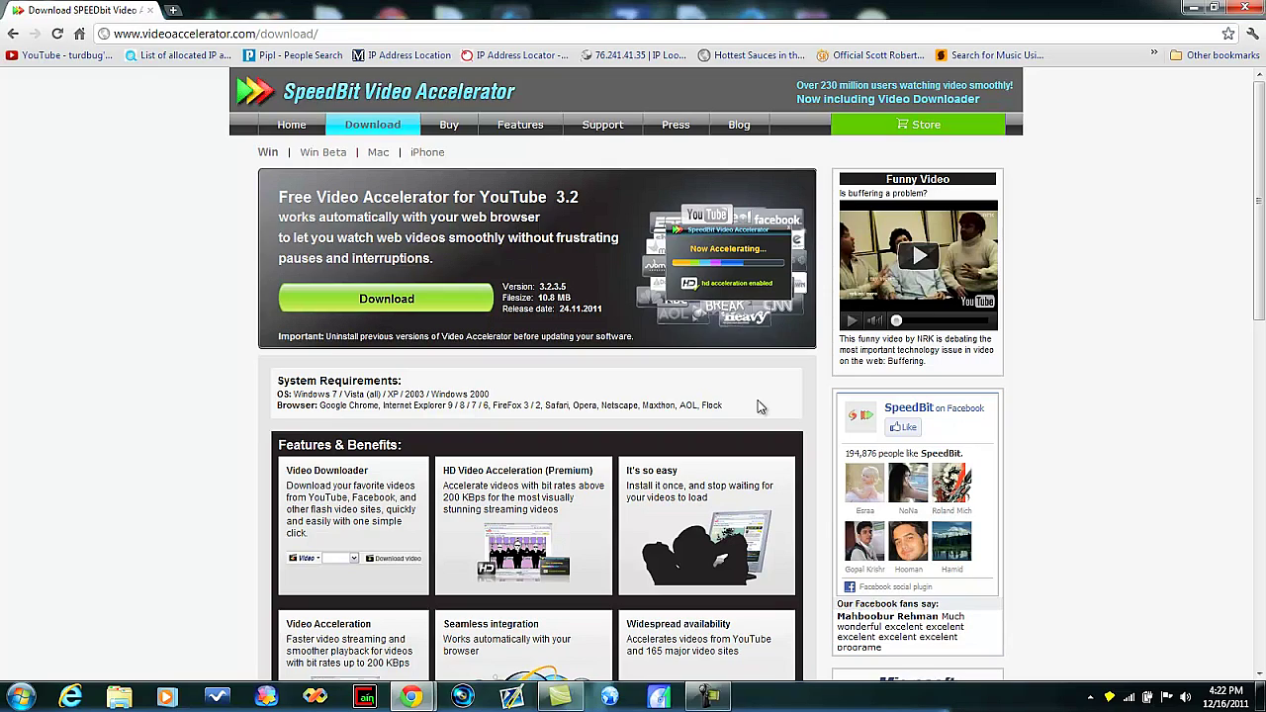
- Minimize the browser, complete the SpeedBit configuration wizard, and close the post-installation web page
click(1188, 7)
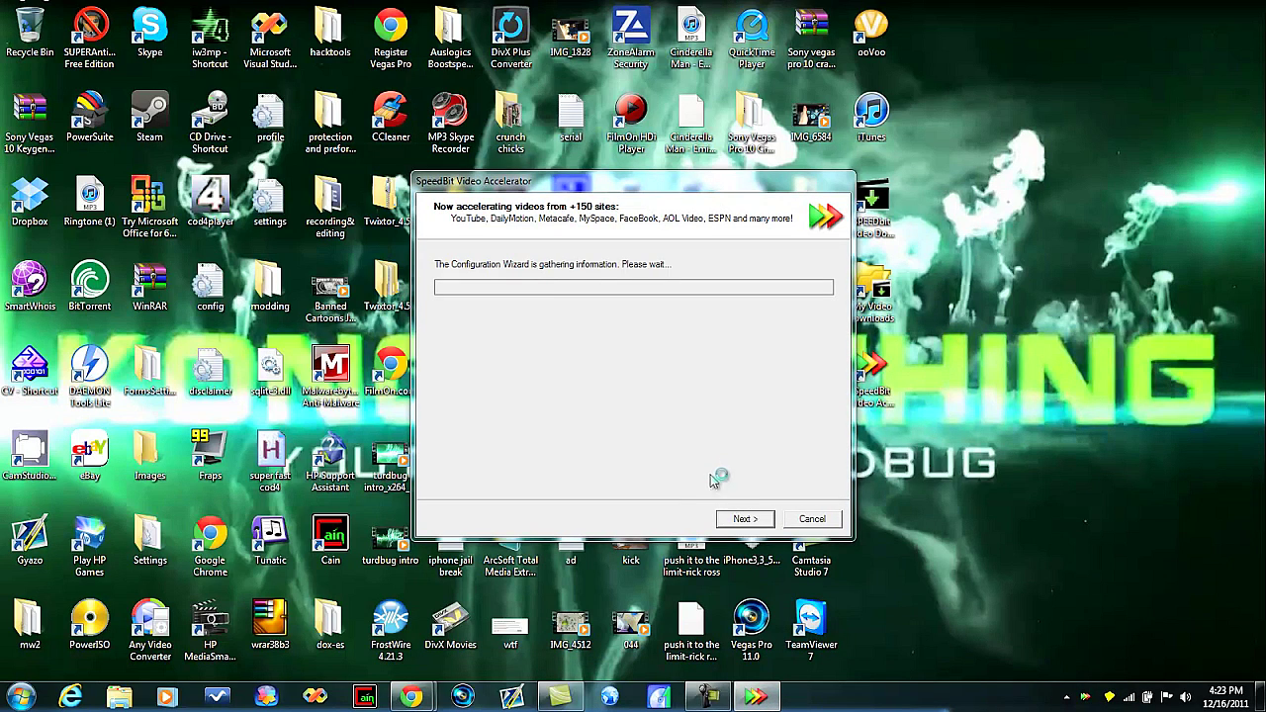
click(743, 520)
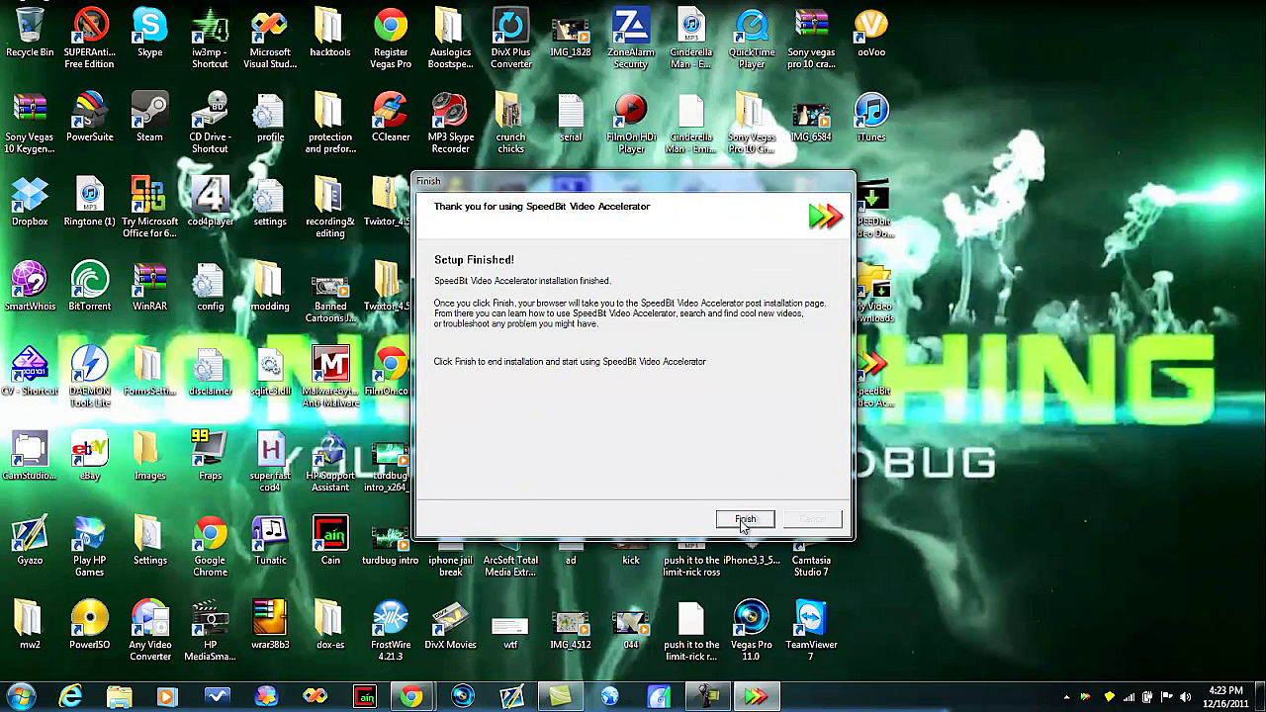
click(745, 520)
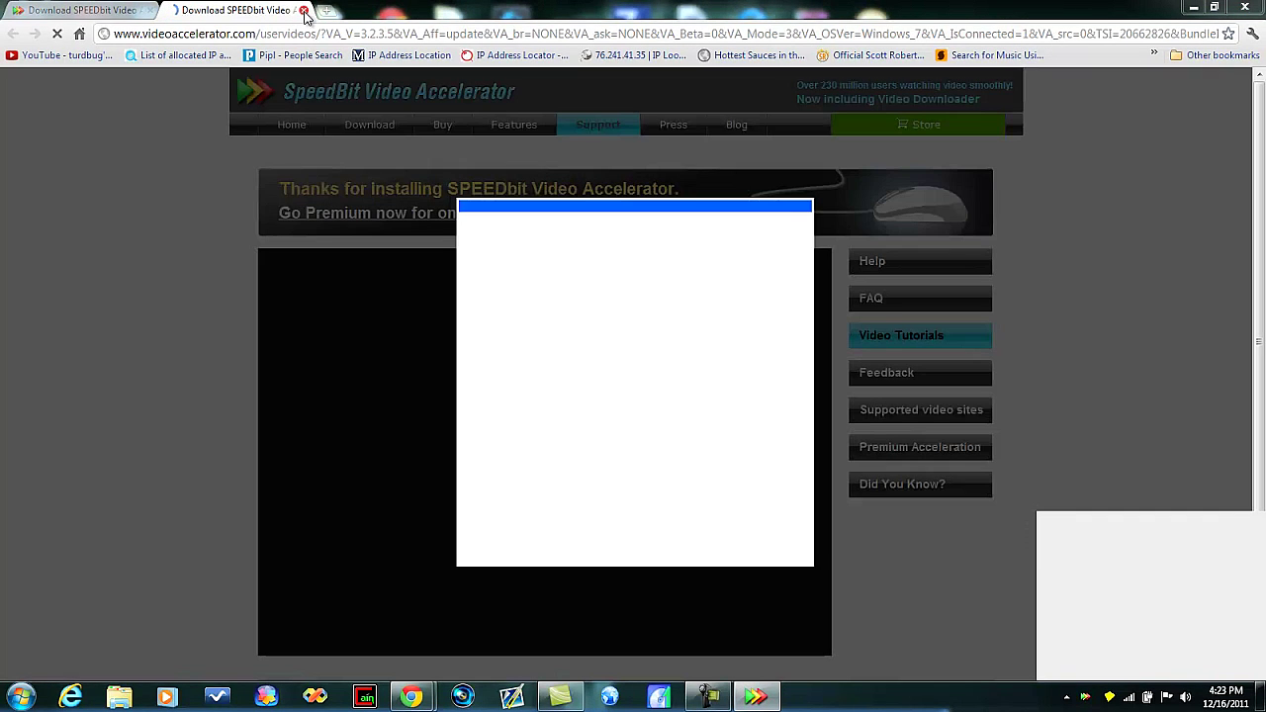
click(305, 10)
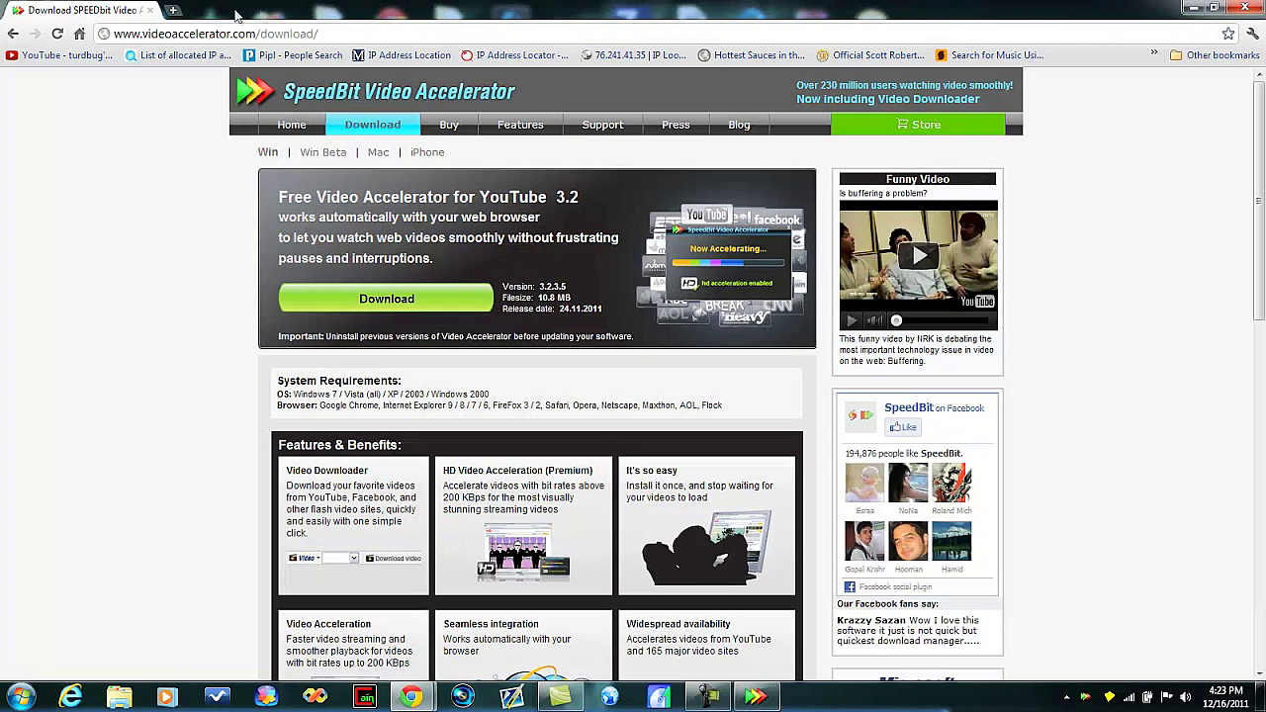
- Play the YouTube video "Breaking Bart (Breaking Bad / Simpsons Mashup)" to check its loading, pause it, and return to the YouTube home page
click(87, 57)
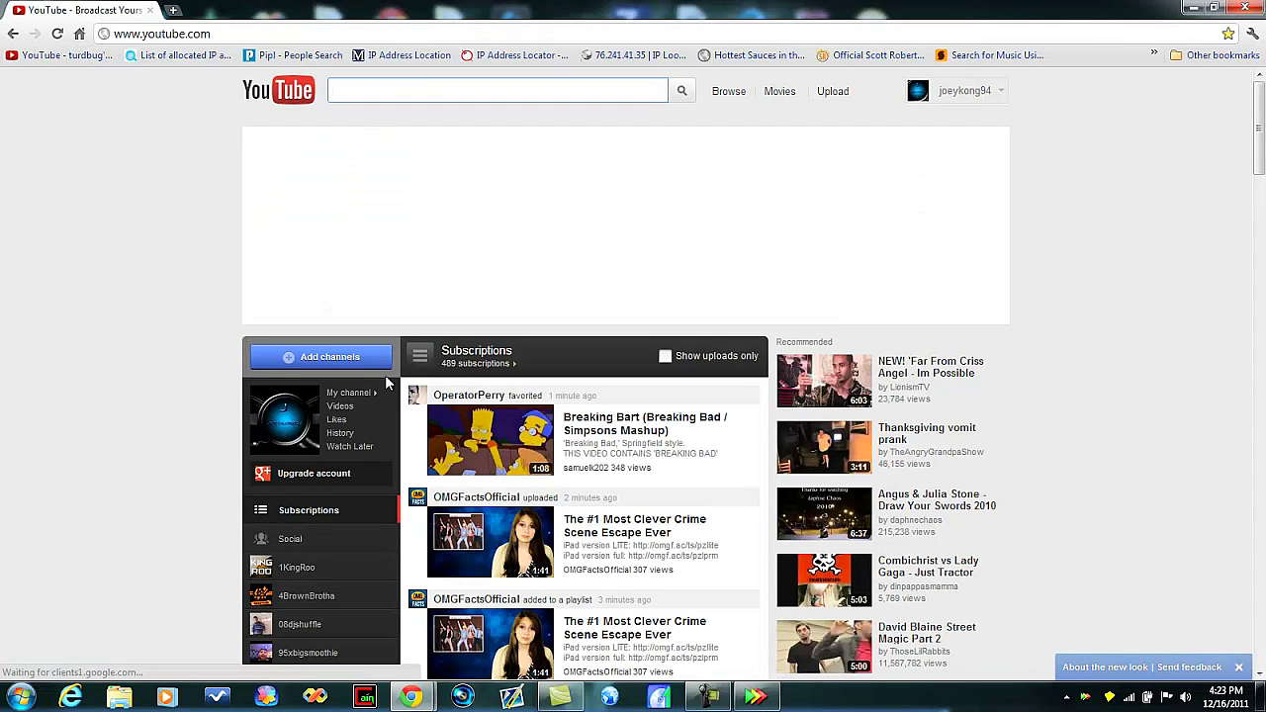
click(490, 436)
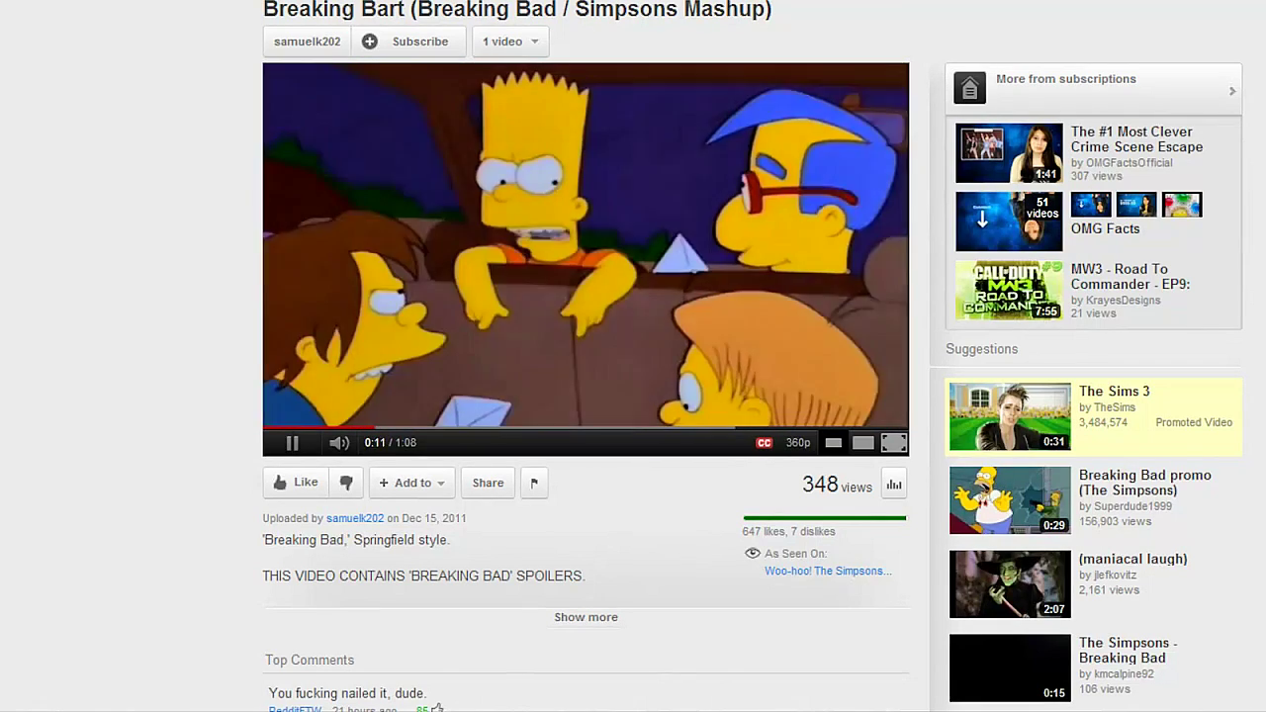
click(839, 381)
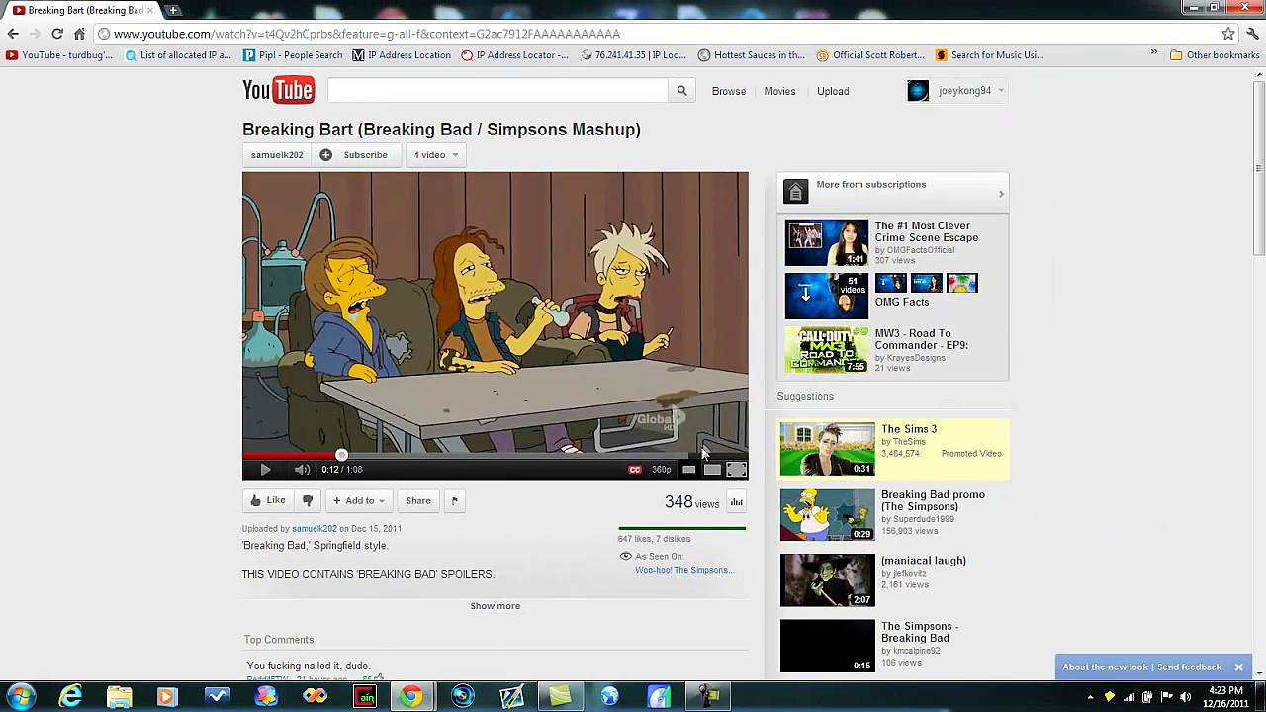
click(288, 87)
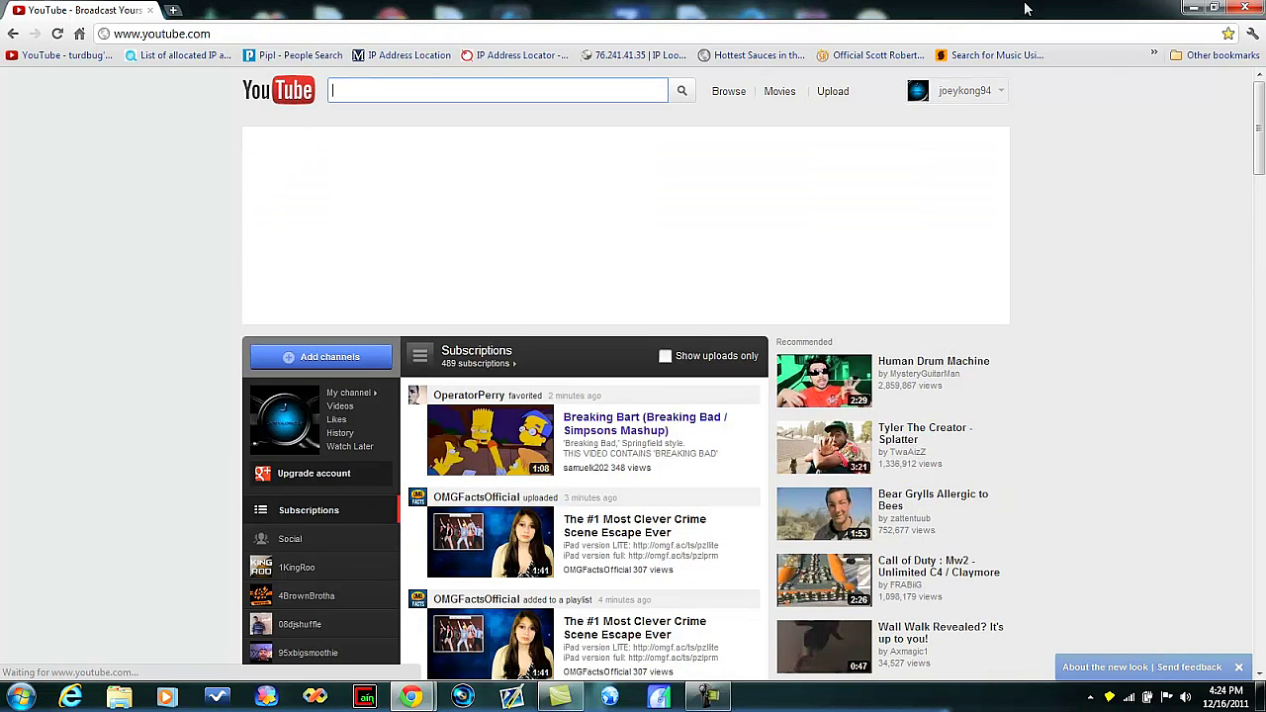
- Minimize the browser to show the desktop and dismiss the Windows performance notification
click(1191, 7)
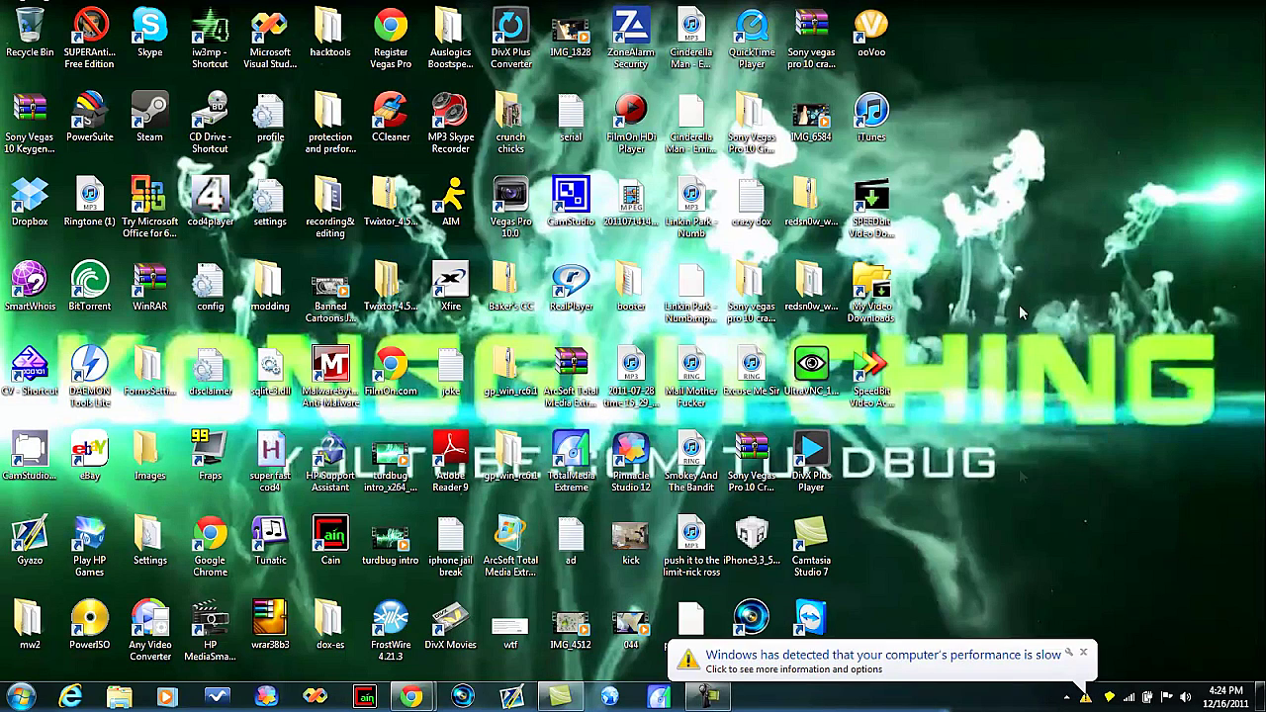
click(1087, 654)
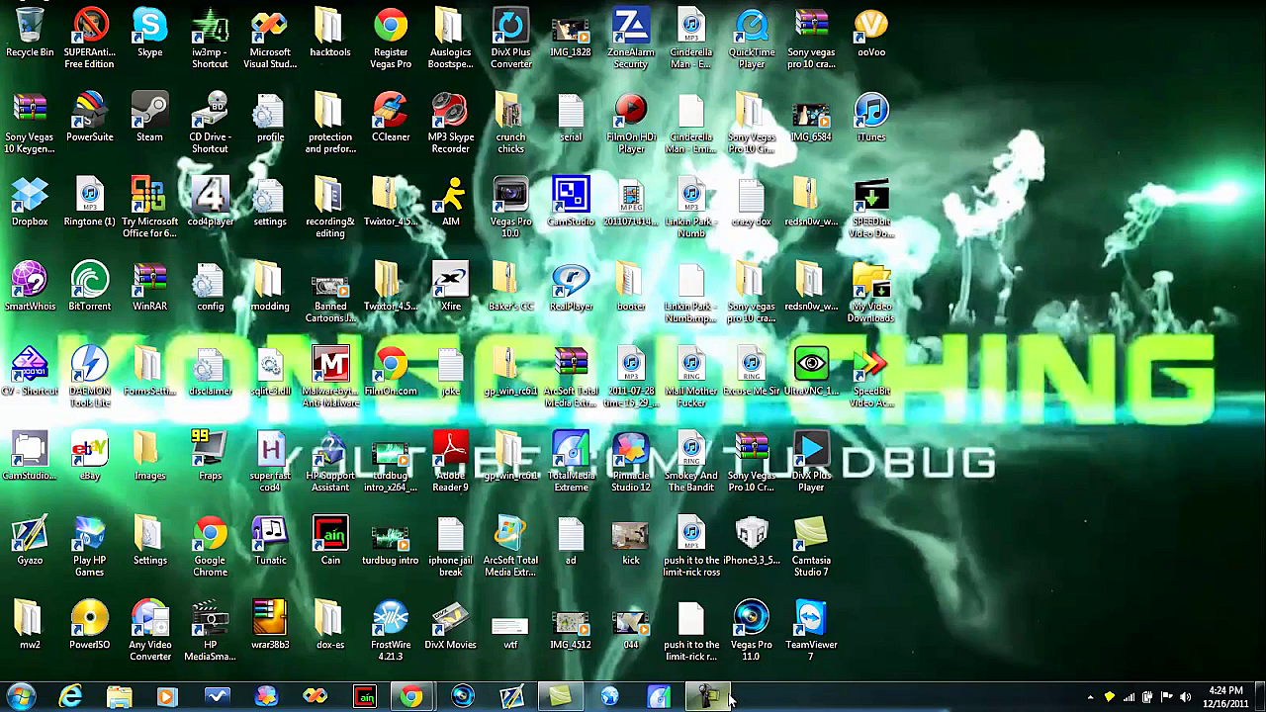
mouse_move(731, 699)
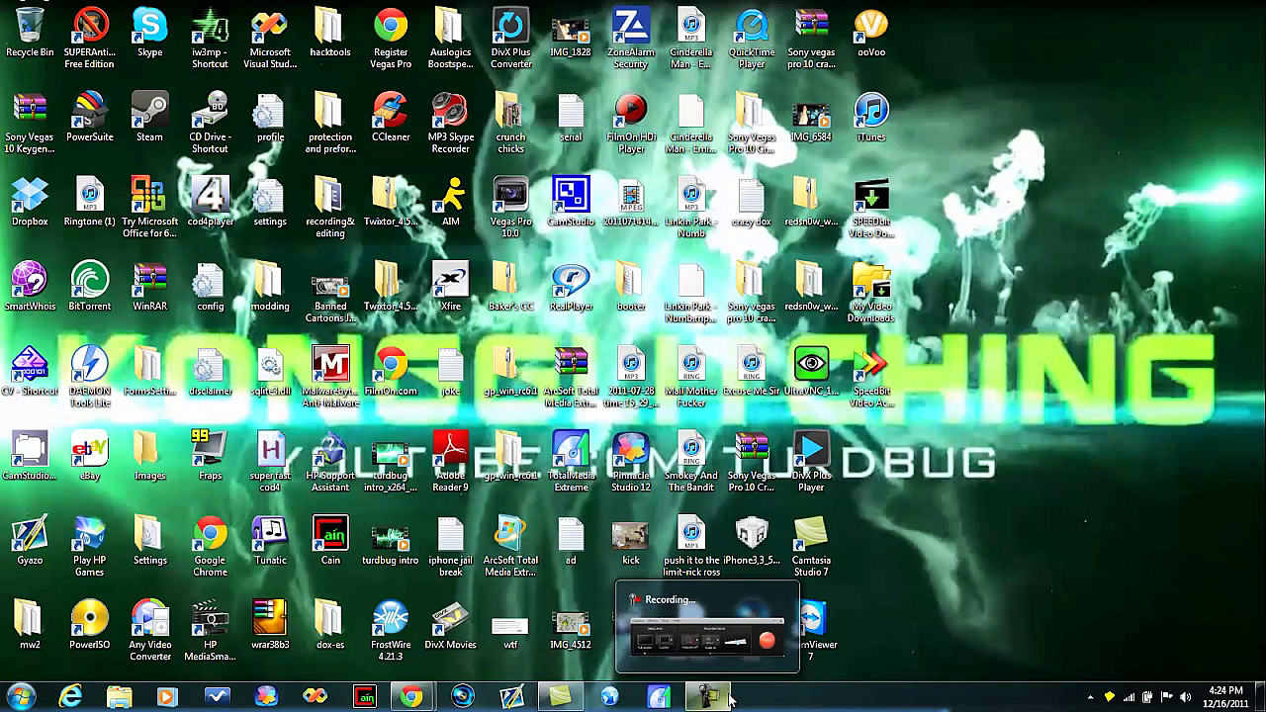
click(731, 699)
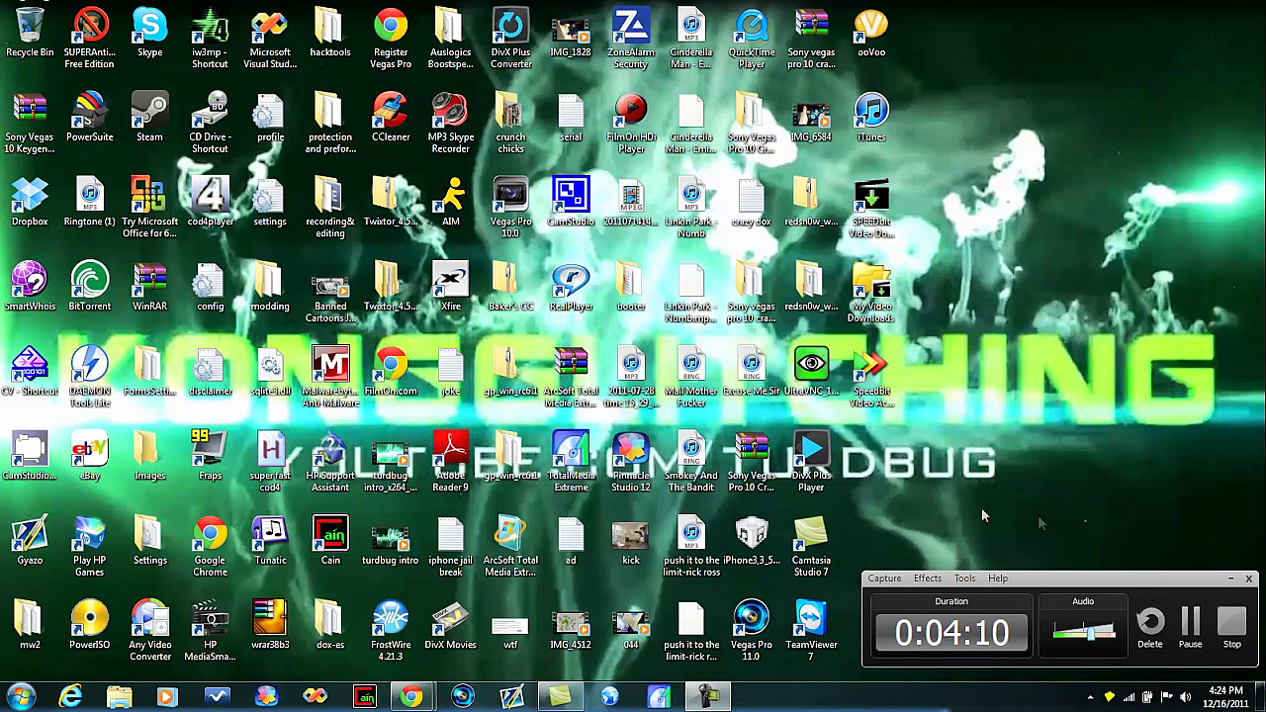